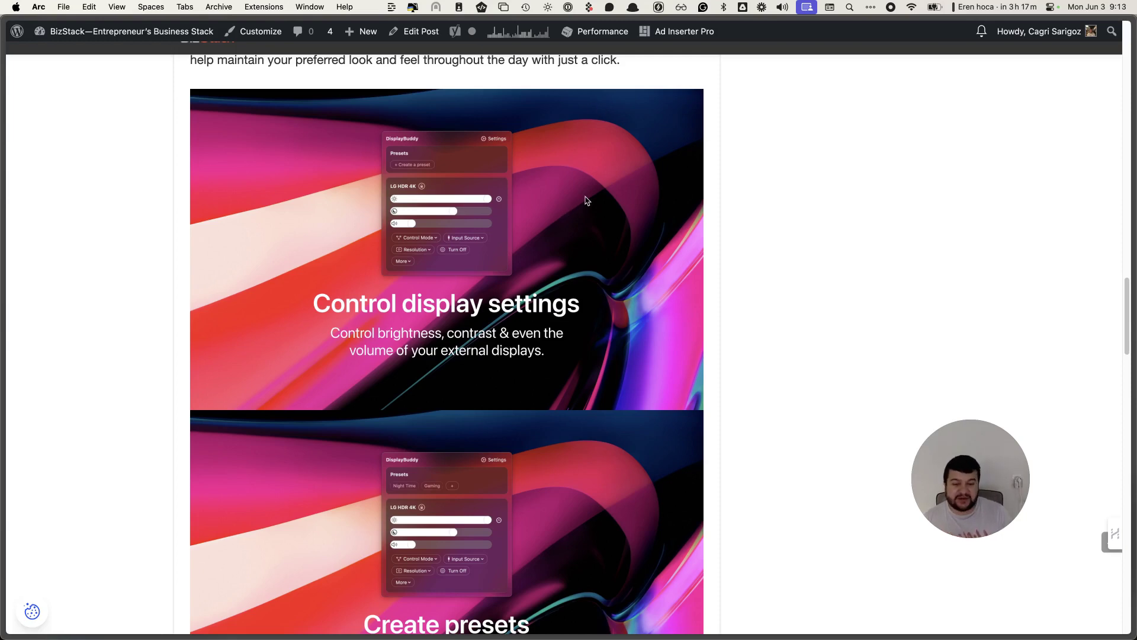
# Step: Scroll the BizStack article to the How-To Guide section and its 'Control display settings' screenshot
pyautogui.scroll(4, 584, 202)
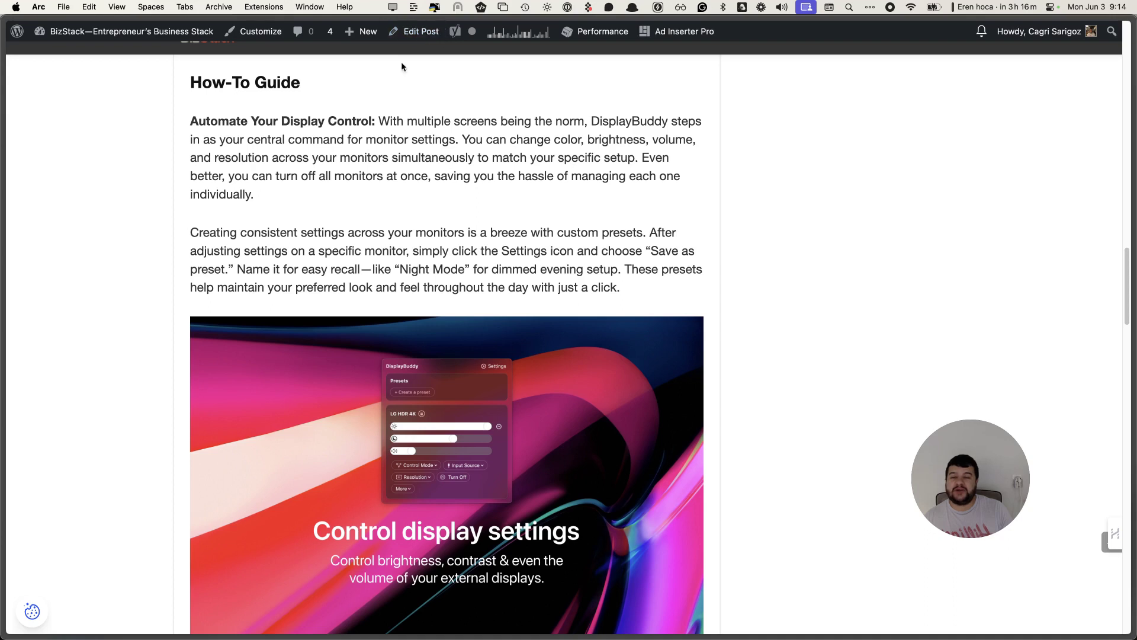
# Step: Launch Setapp from the Alfred launcher by searching 'set'
pyautogui.hotkey('alt', 'space')
pyautogui.write('set')
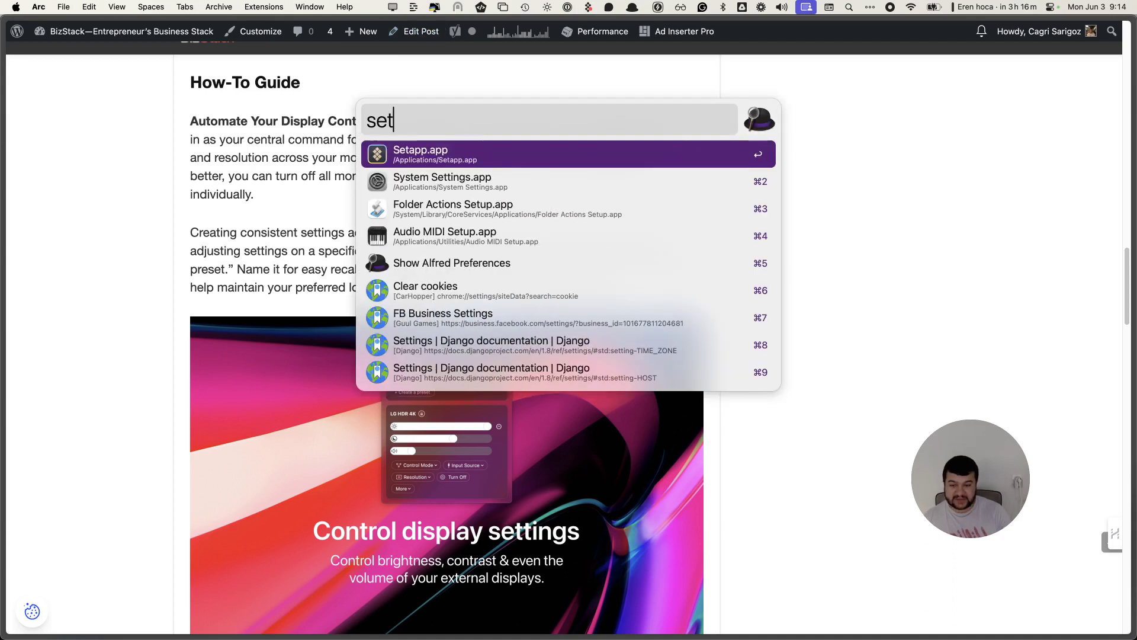
pyautogui.press('Return')
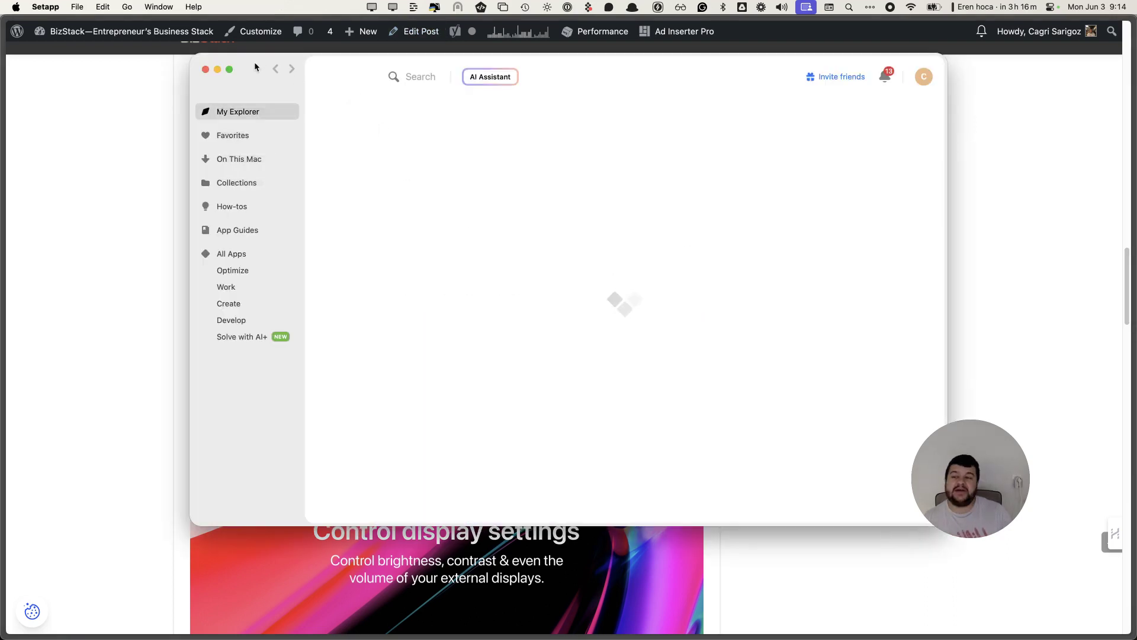
# Step: Search Setapp for 'displaybuddy', open it, and show its SAMSUNG M8 menu-bar panel
pyautogui.click(384, 97)
pyautogui.write('displaybuddy')
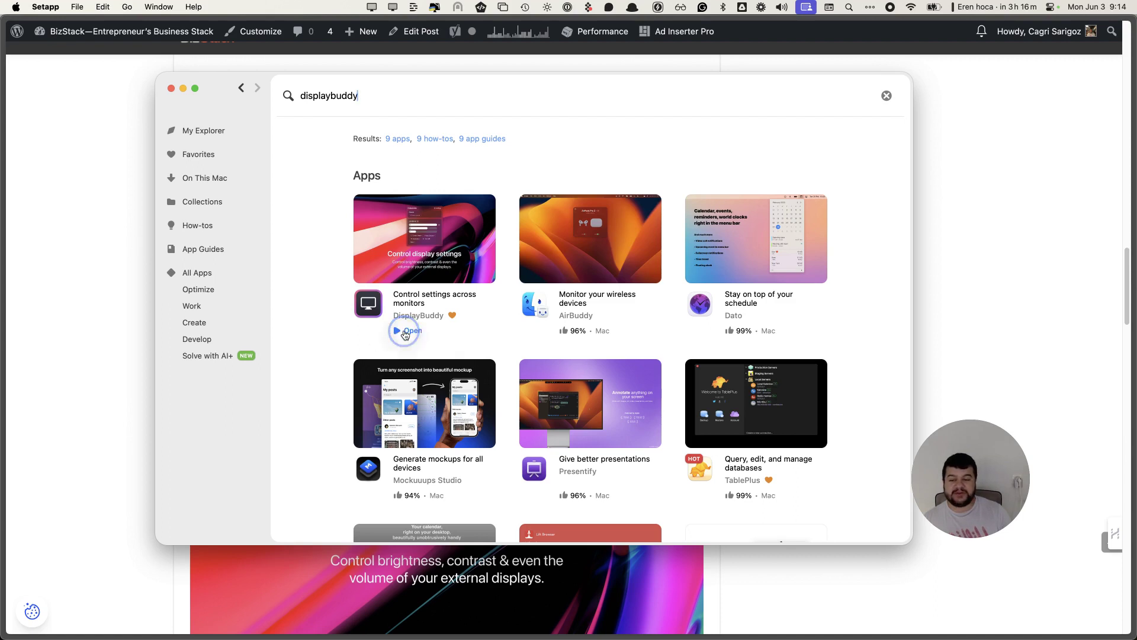
pyautogui.click(403, 330)
pyautogui.click(395, 6)
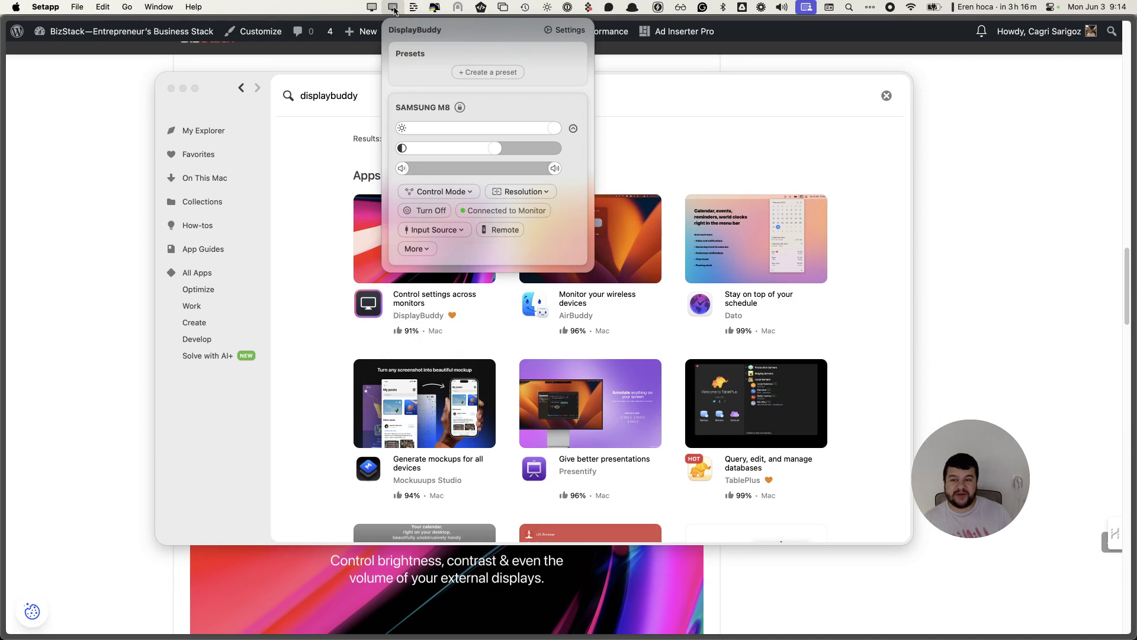
# Step: Set the SAMSUNG M8 brightness to full and confirm Samsung Smart is the control mode
pyautogui.click(172, 88)
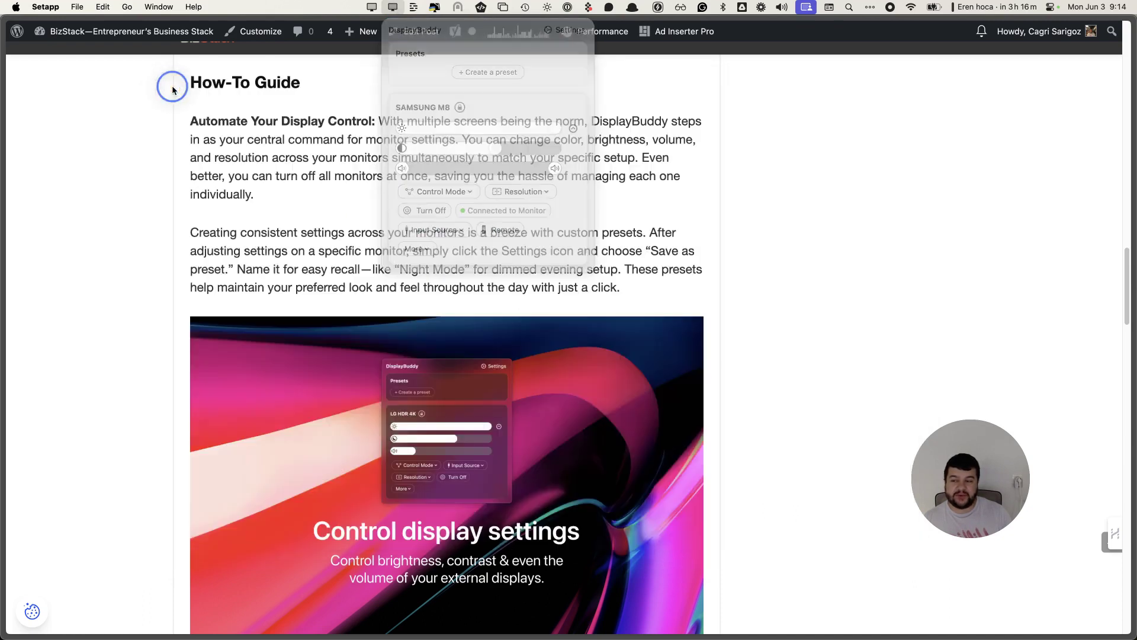
pyautogui.click(397, 6)
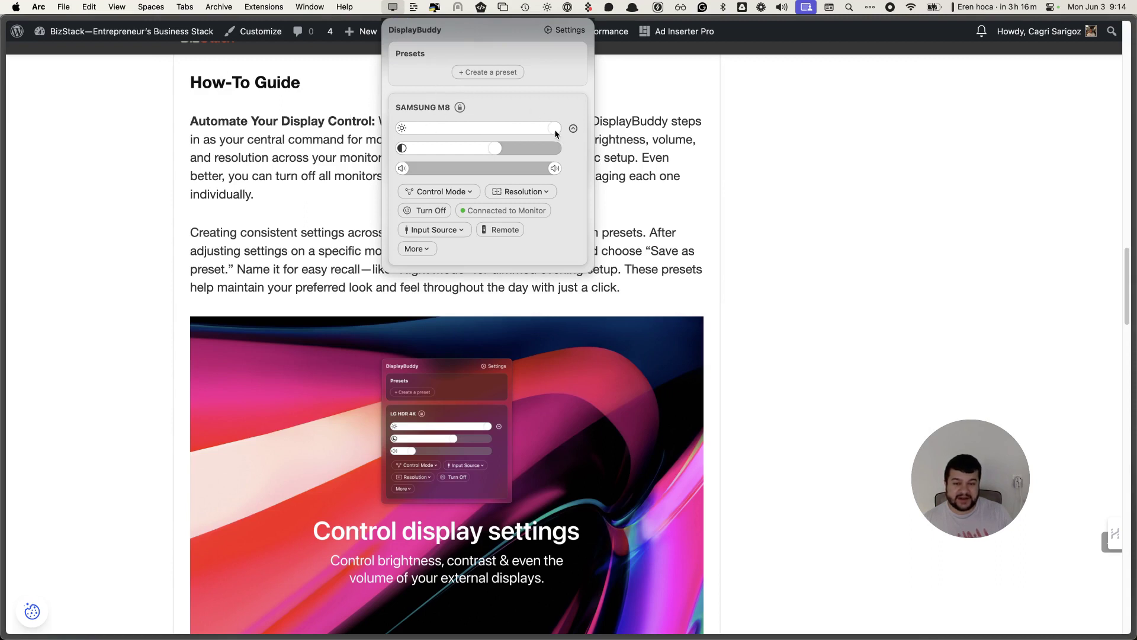
pyautogui.moveTo(554, 129); pyautogui.dragTo(581, 128)
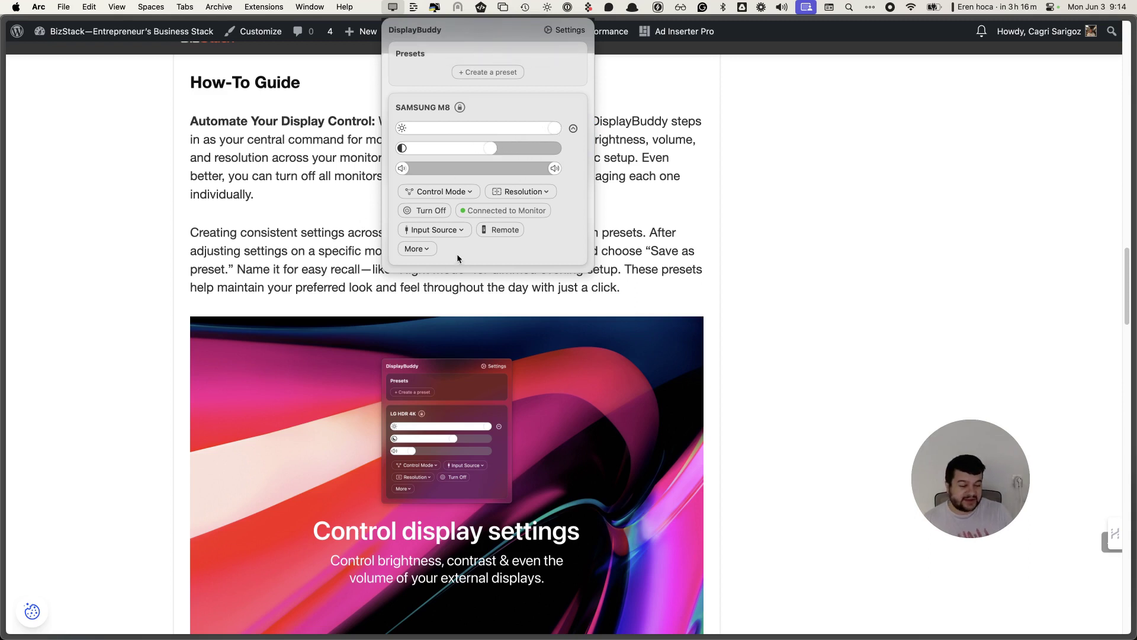
pyautogui.click(457, 191)
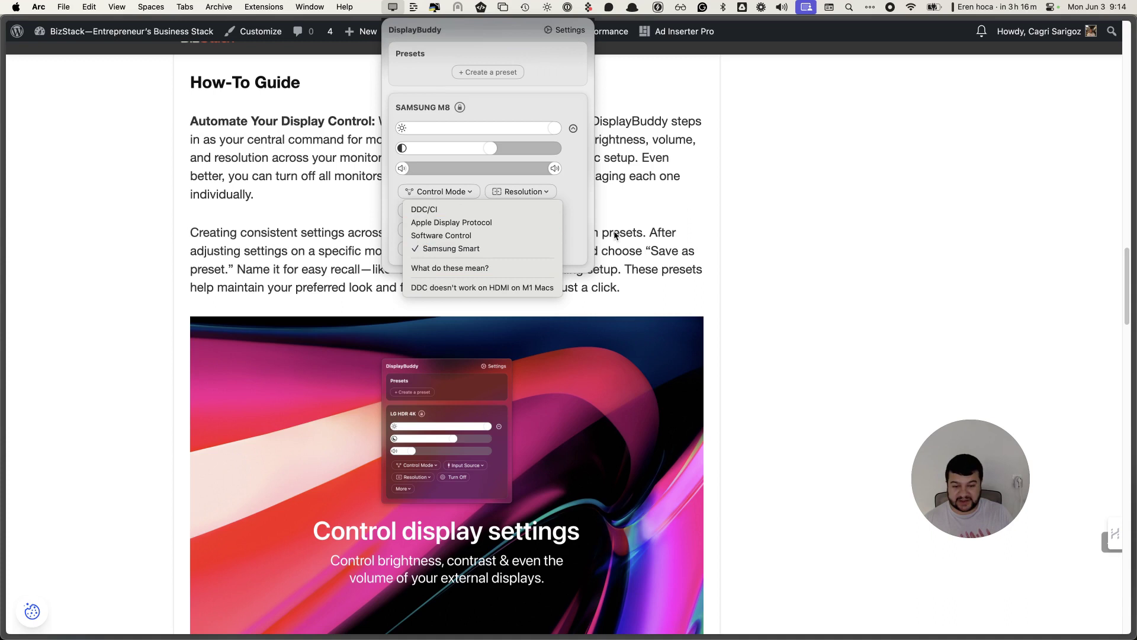
pyautogui.click(570, 228)
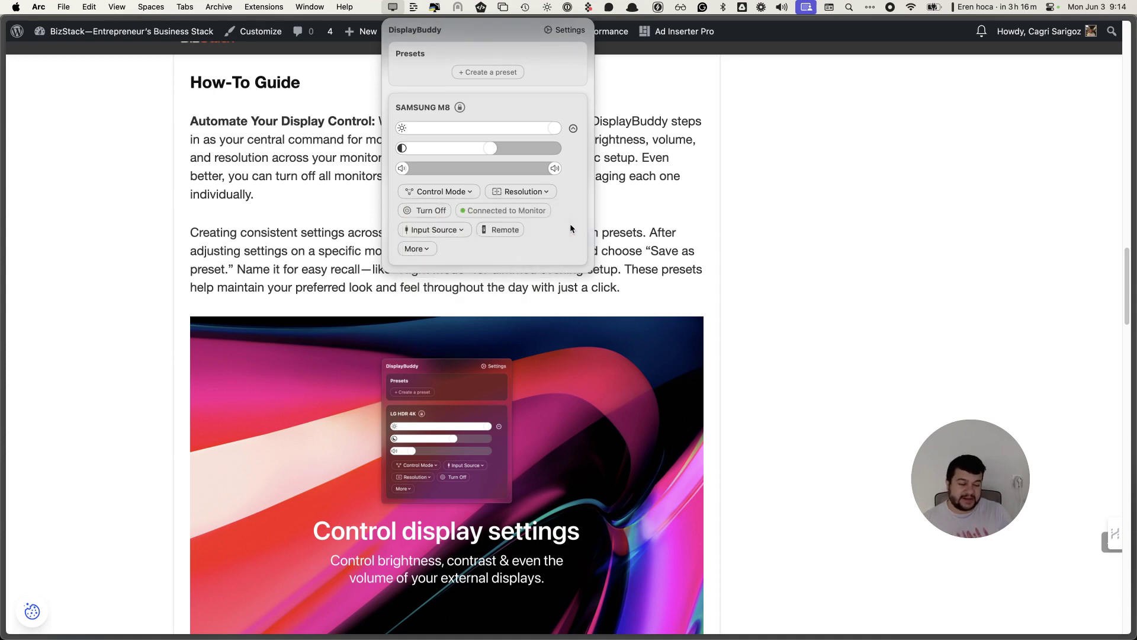
# Step: Keep Samsung Smart as the control mode and look through the More display options
pyautogui.click(446, 194)
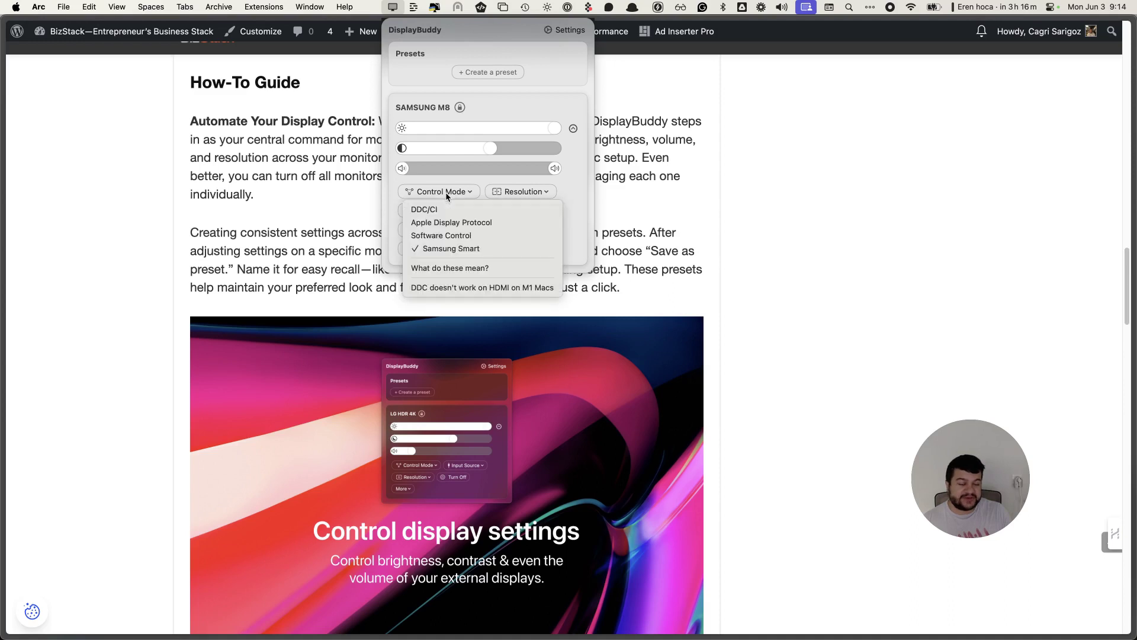
pyautogui.click(452, 250)
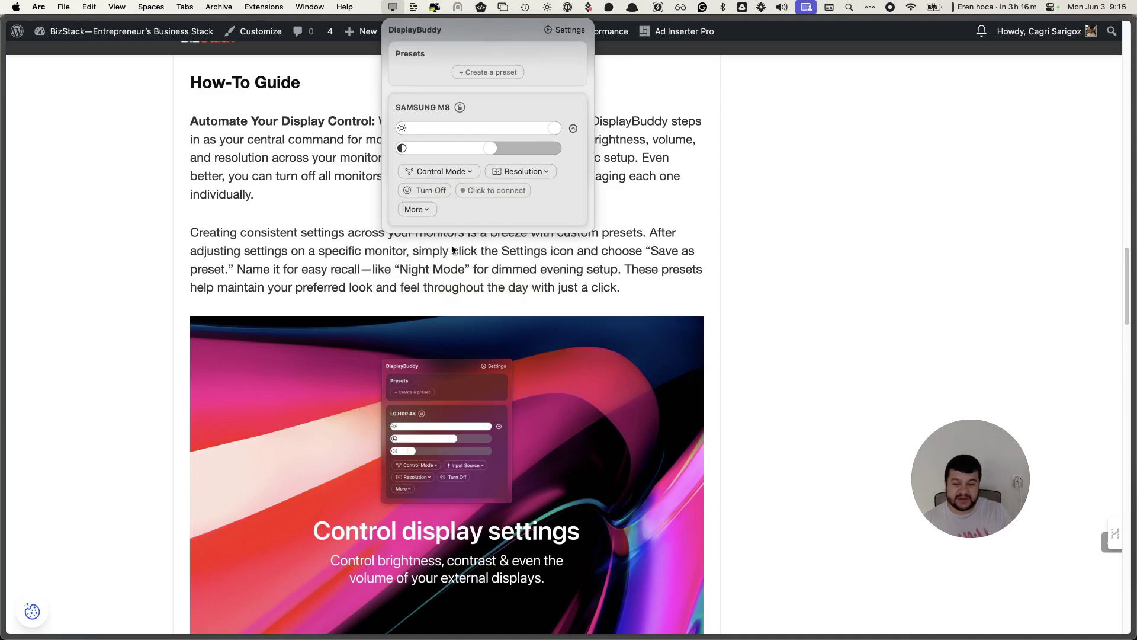
pyautogui.click(424, 249)
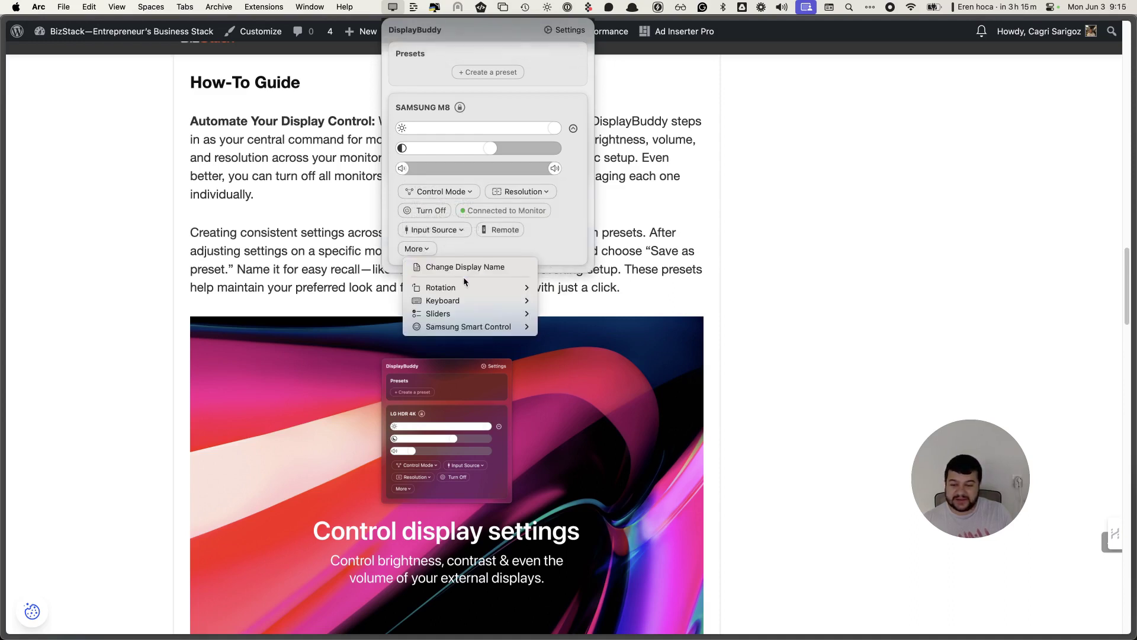
pyautogui.moveTo(463, 326)
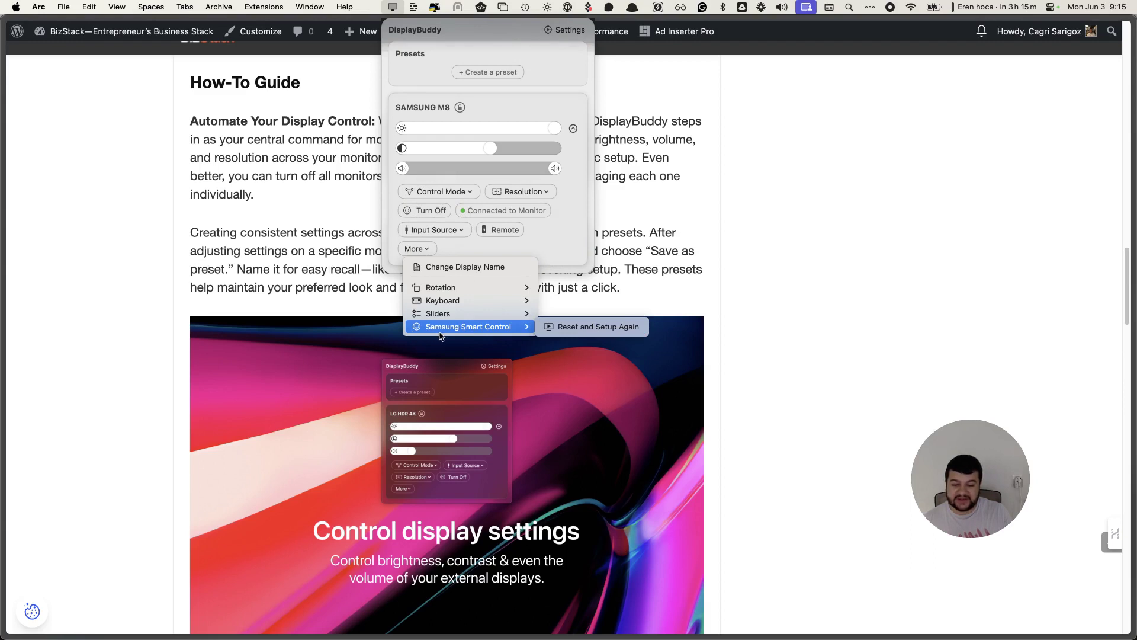
pyautogui.click(415, 191)
pyautogui.click(416, 191)
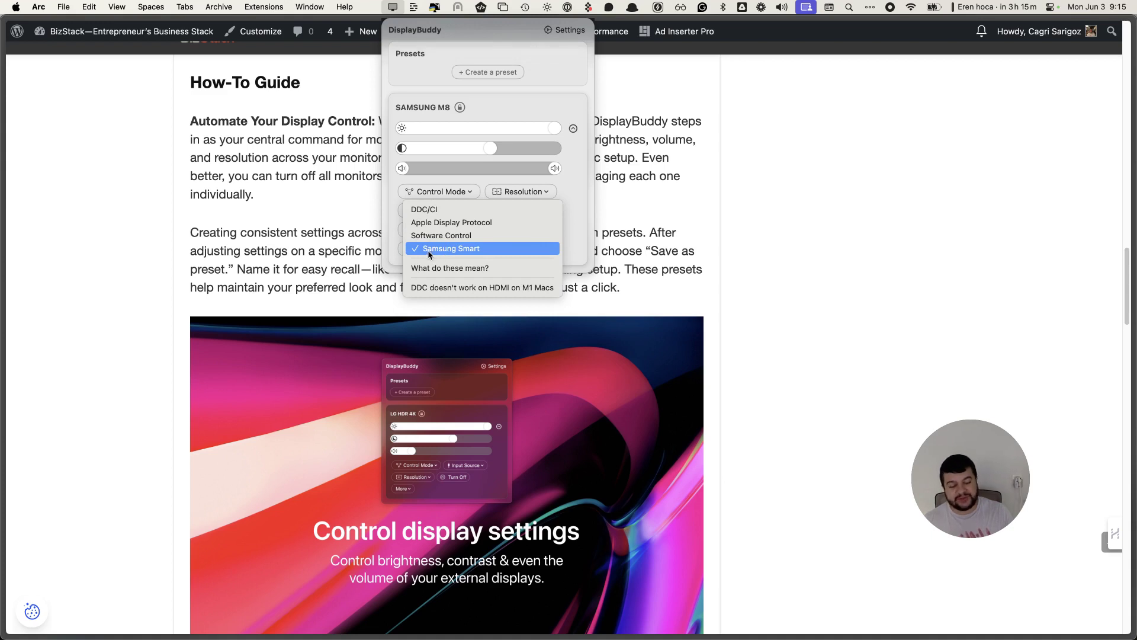
# Step: Choose More > Samsung Smart Control > Reset and Setup Again to restart monitor setup
pyautogui.click(582, 253)
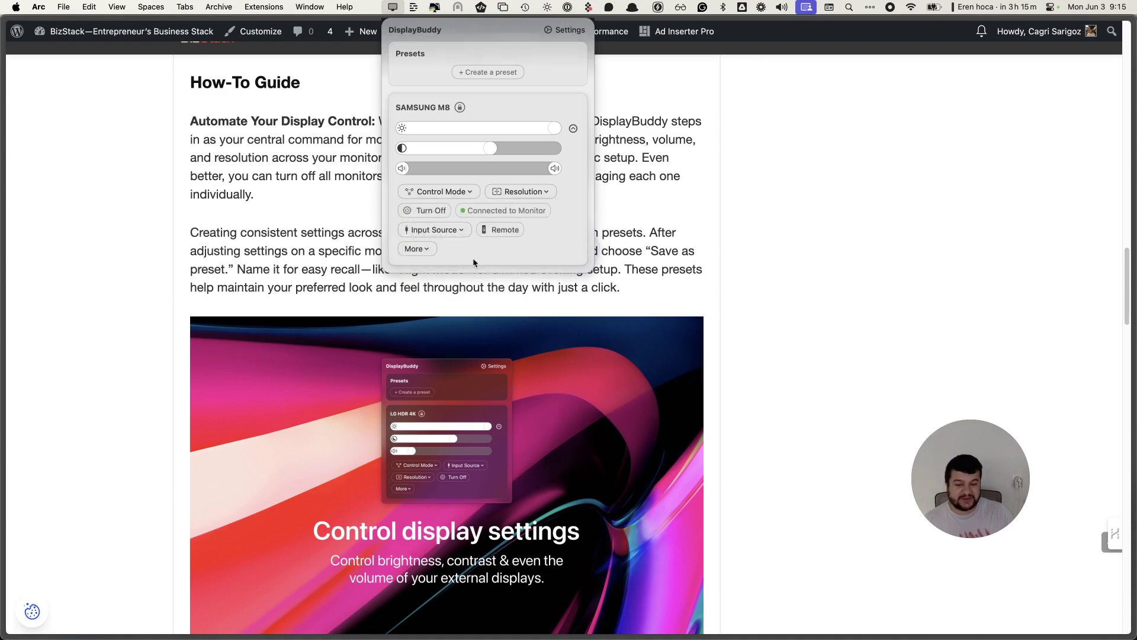
pyautogui.click(414, 250)
pyautogui.moveTo(472, 329)
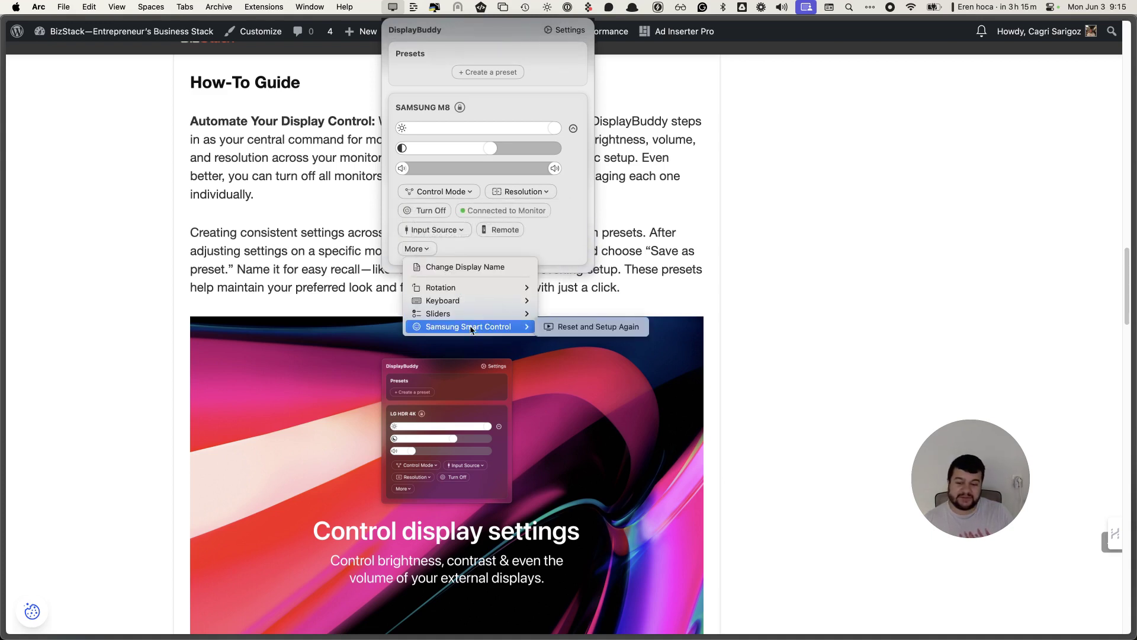
pyautogui.click(569, 329)
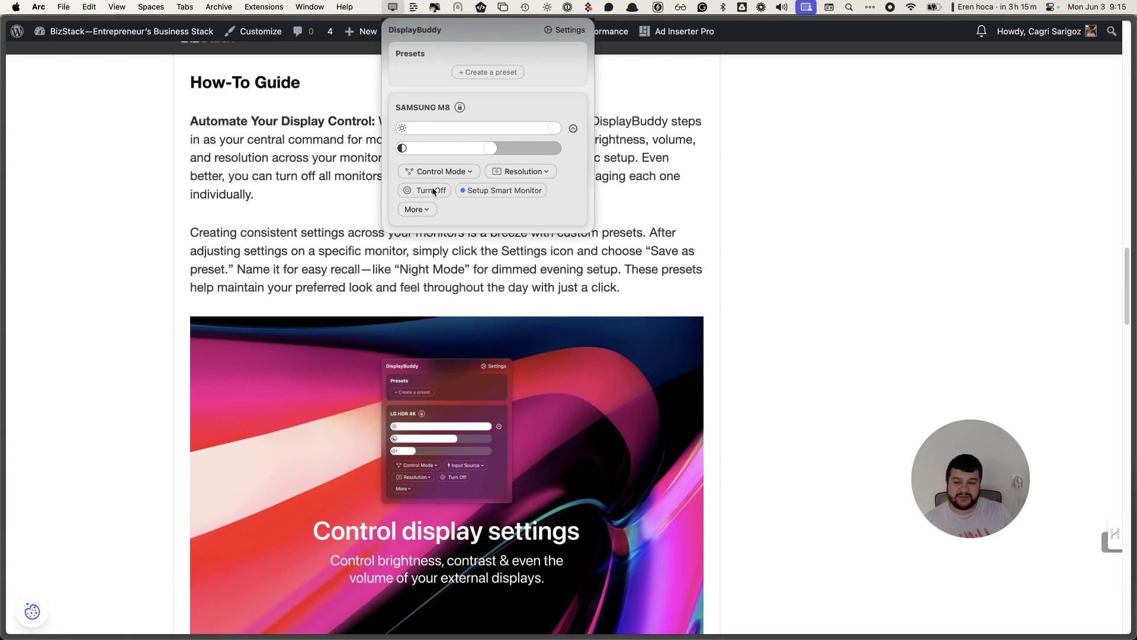
pyautogui.click(489, 190)
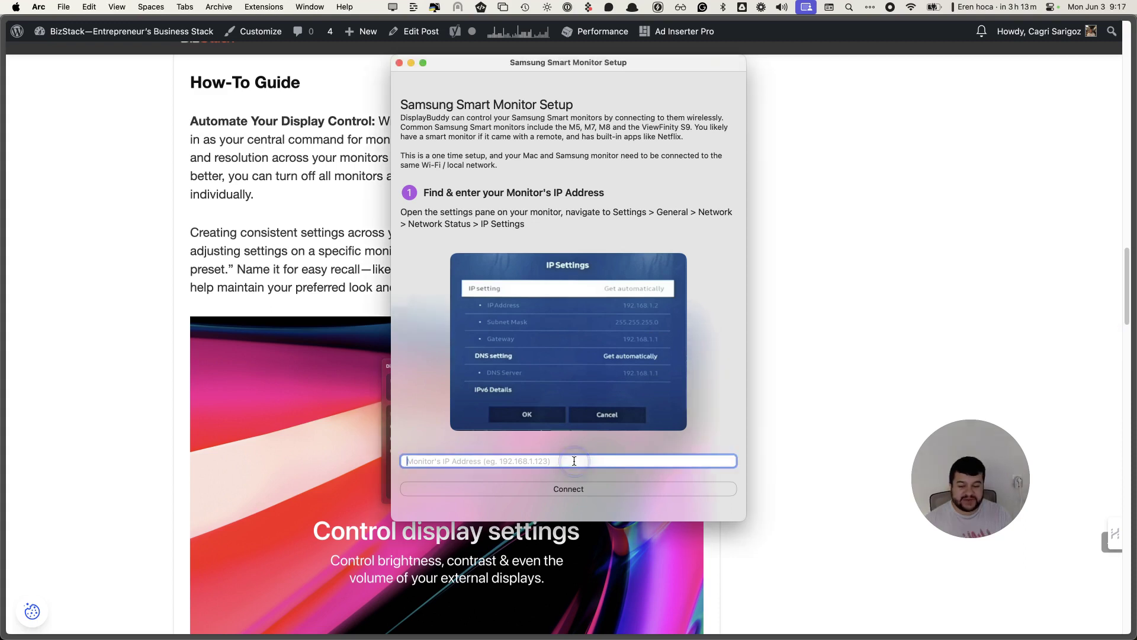
# Step: Connect to the monitor at IP 192.168.1.178, finish setup, and reopen the SAMSUNG M8 panel
pyautogui.write('192.')
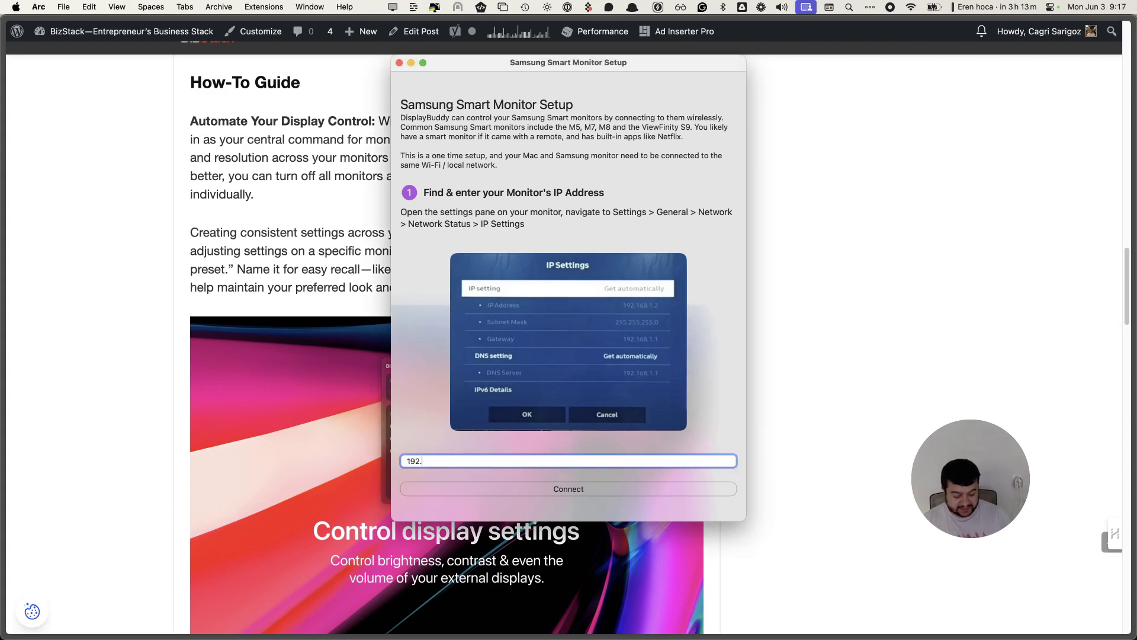
pyautogui.write('168.2')
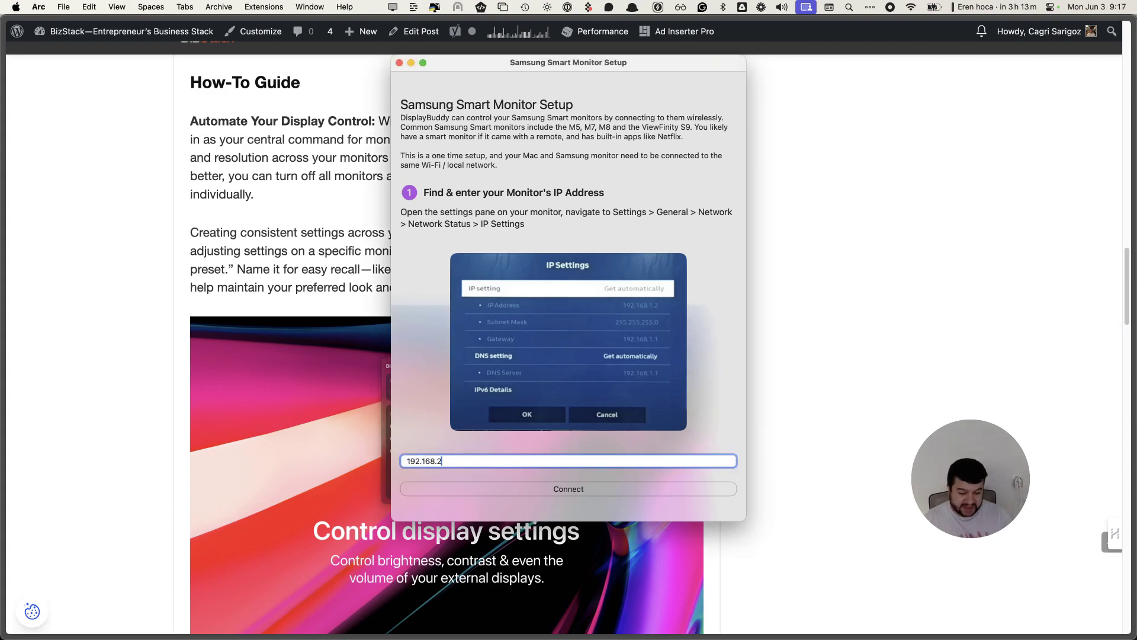
pyautogui.press('BackSpace')
pyautogui.write('1.1')
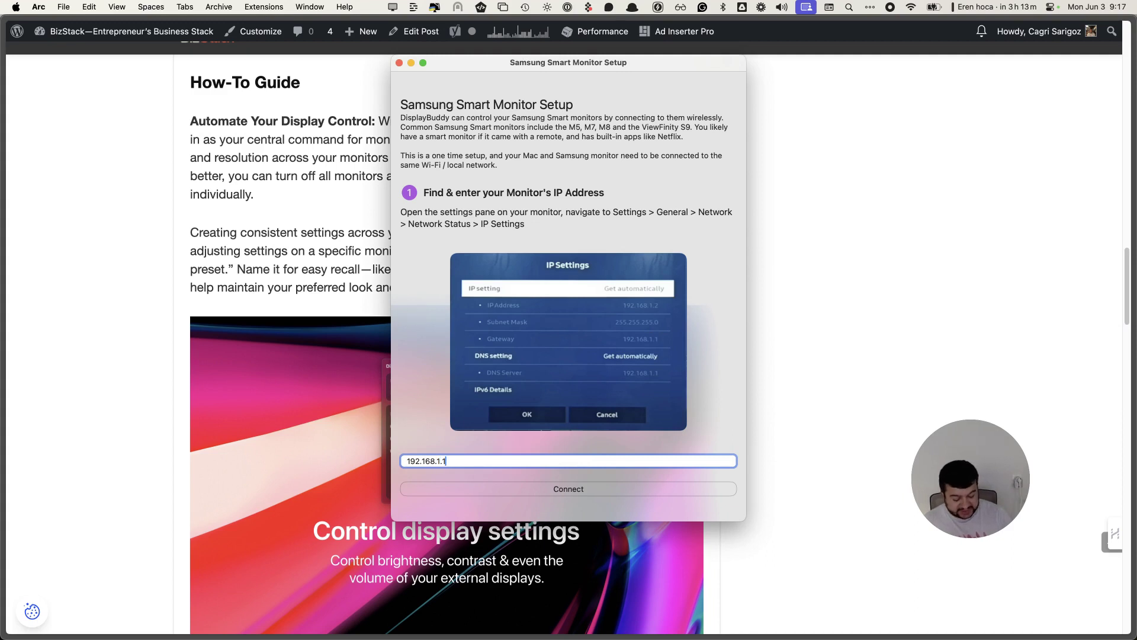
pyautogui.write('78')
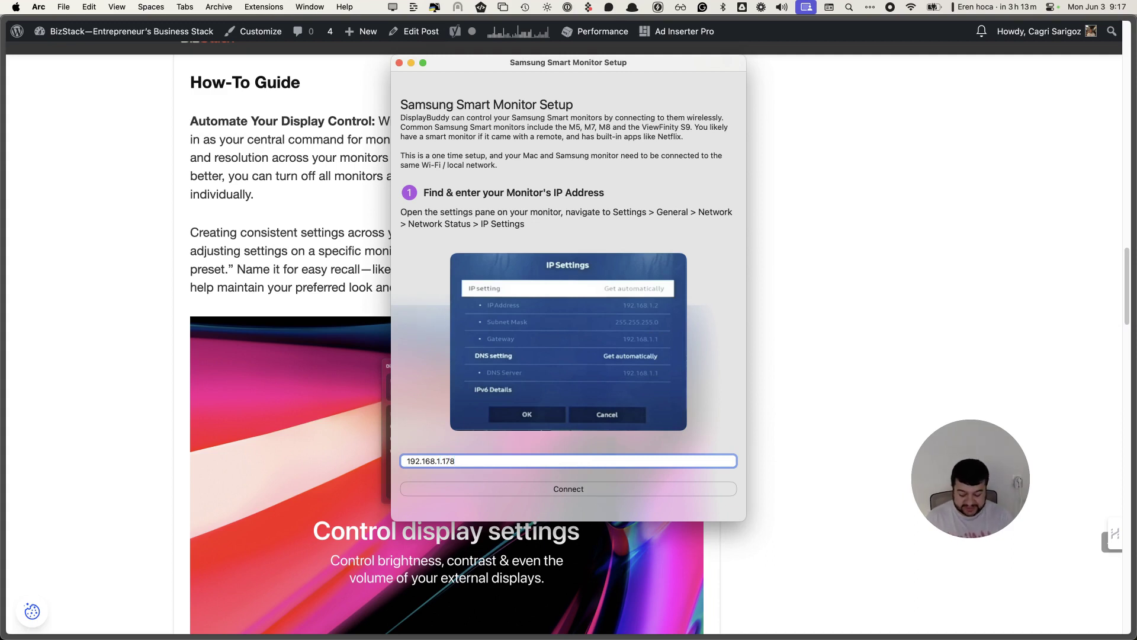
pyautogui.click(584, 489)
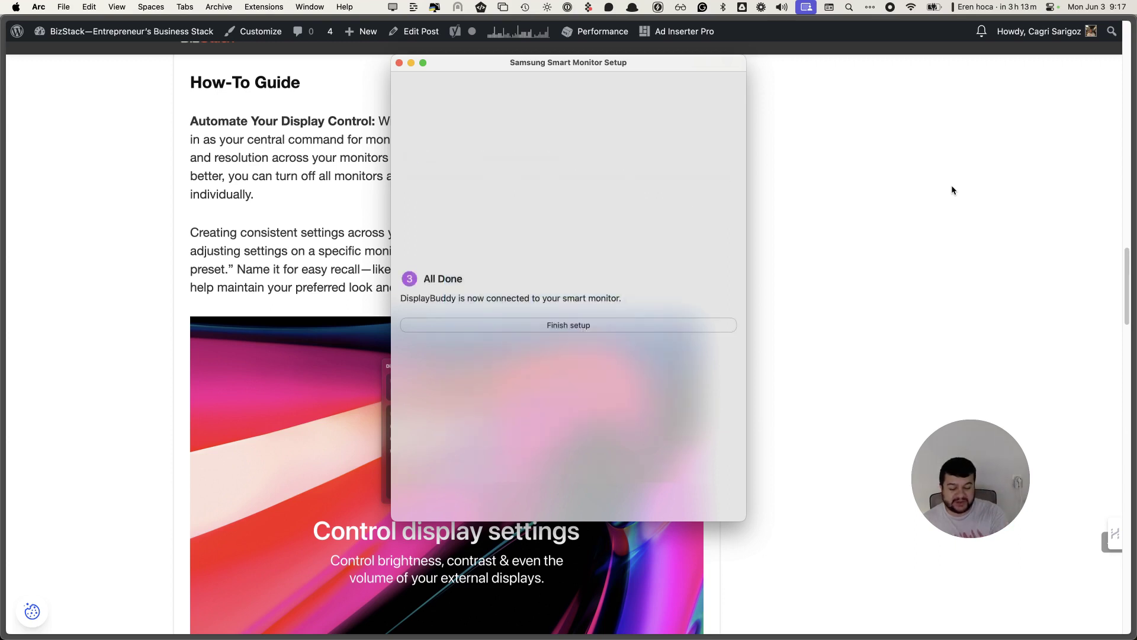
pyautogui.click(563, 325)
pyautogui.click(393, 6)
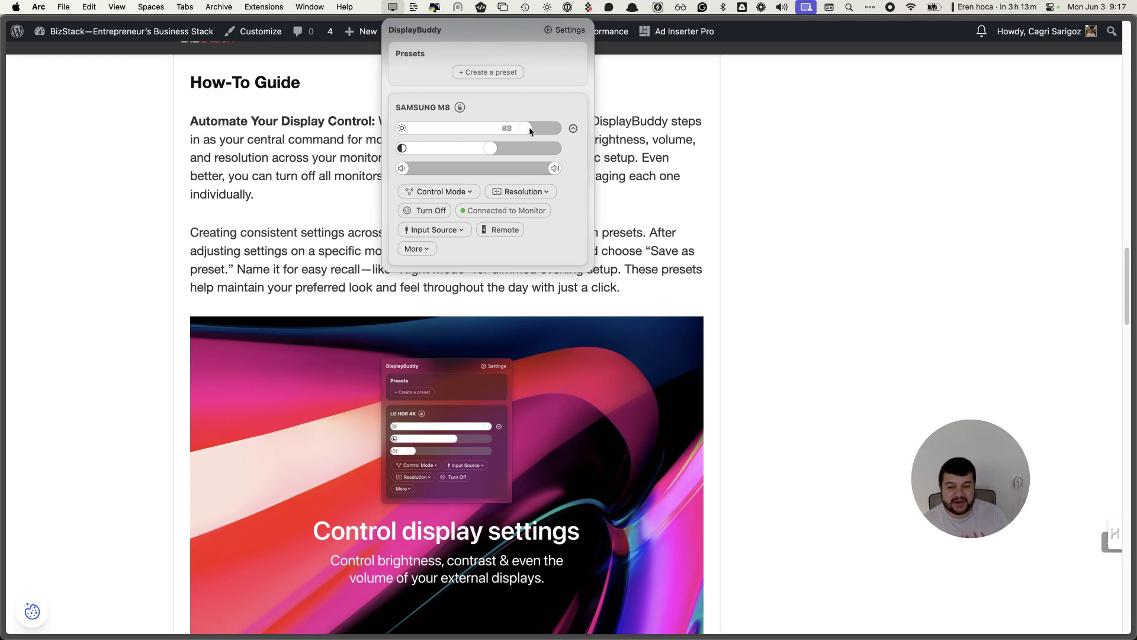
# Step: Nudge the SAMSUNG M8 contrast slightly higher, view the More options, and adjust brightness with the brightness key
pyautogui.moveTo(485, 144); pyautogui.dragTo(502, 144)
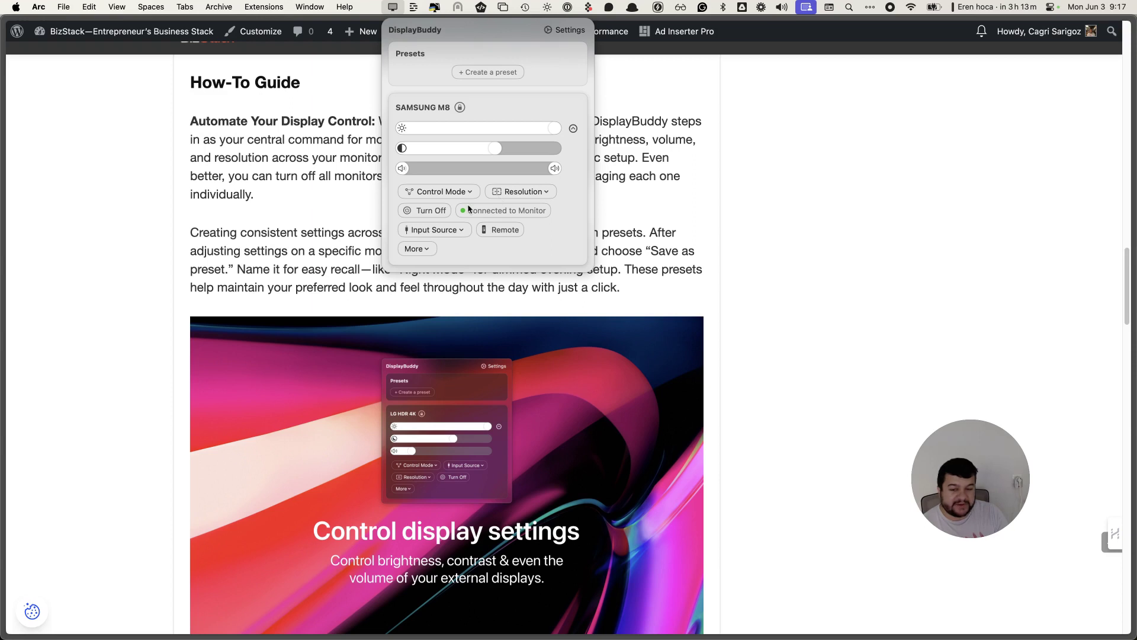
pyautogui.click(420, 250)
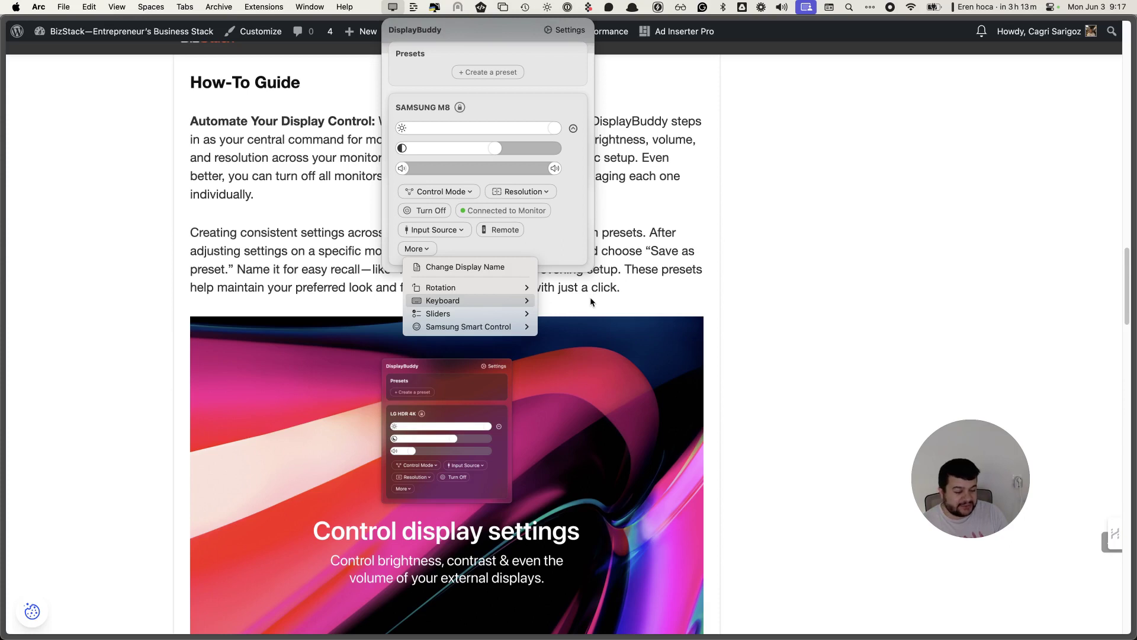
pyautogui.press('XF86MonBrightnessDown')
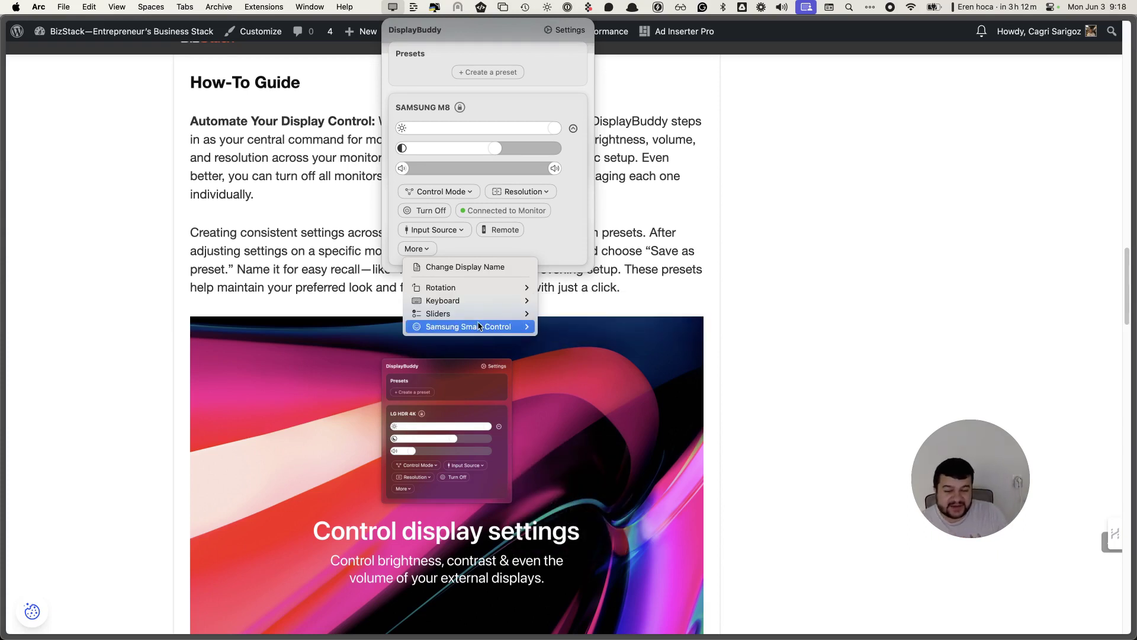
pyautogui.click(558, 240)
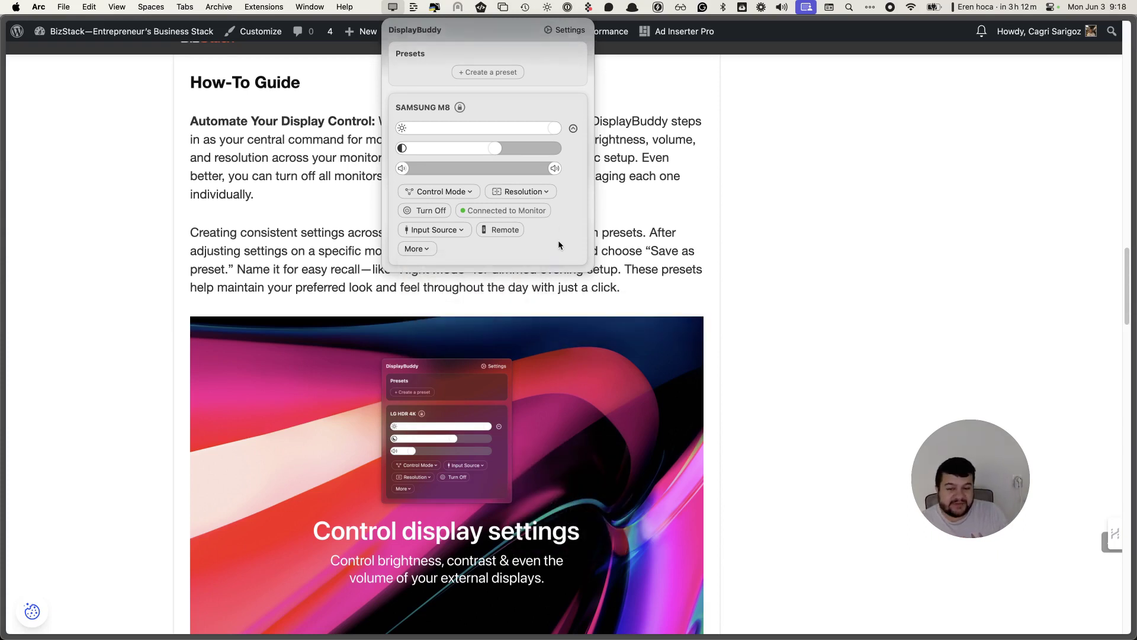
pyautogui.click(417, 249)
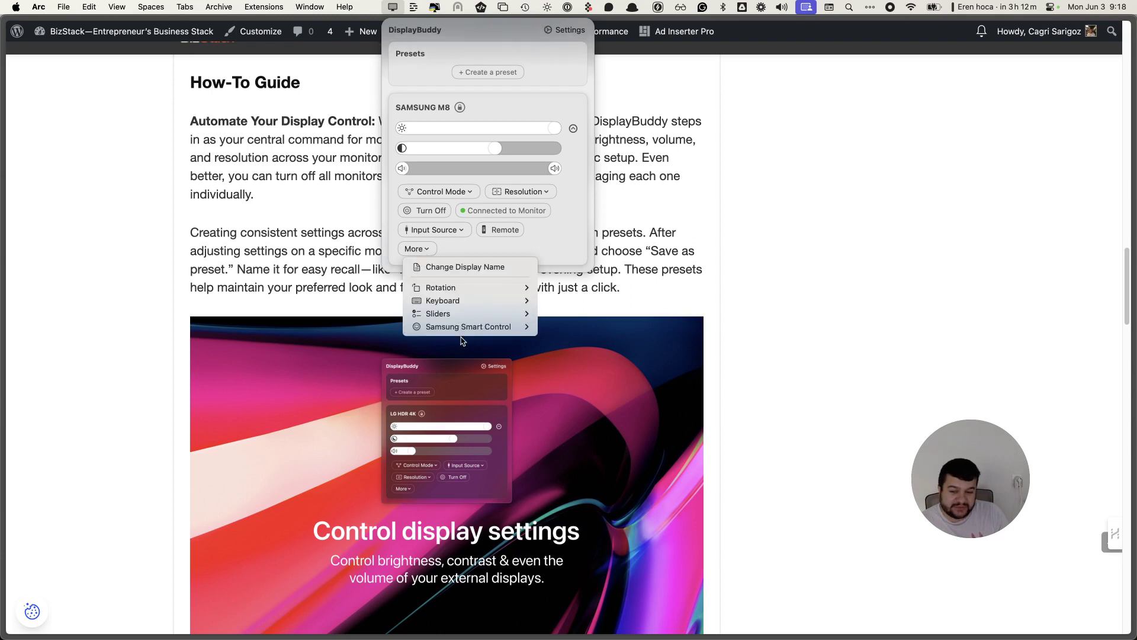
pyautogui.click(564, 227)
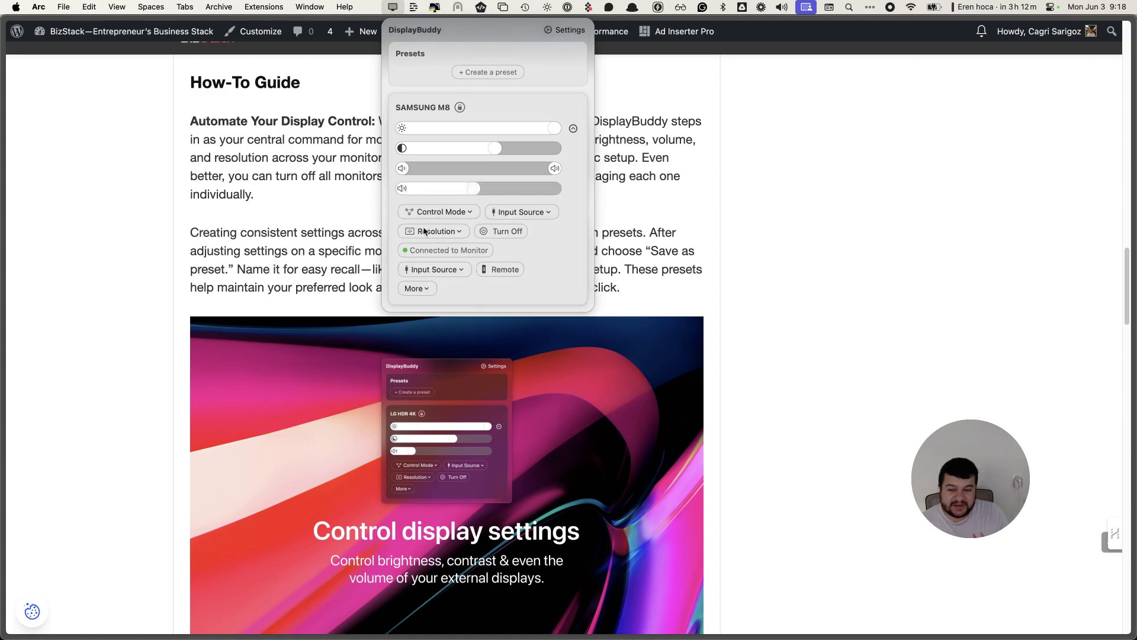
pyautogui.moveTo(549, 127); pyautogui.dragTo(584, 137)
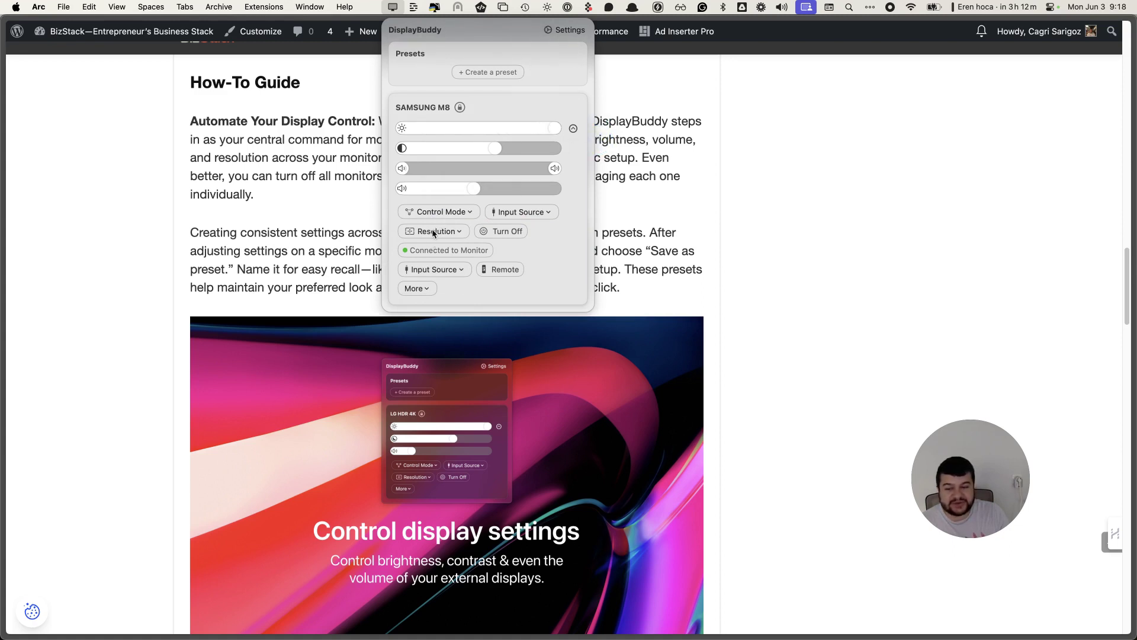
pyautogui.click(438, 213)
pyautogui.click(437, 269)
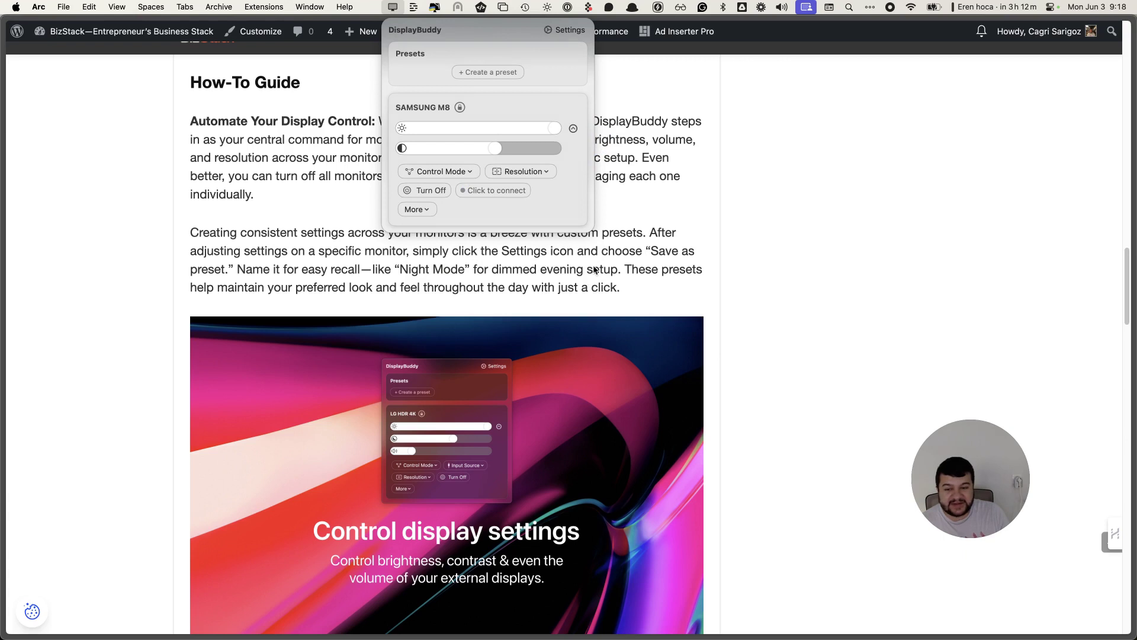